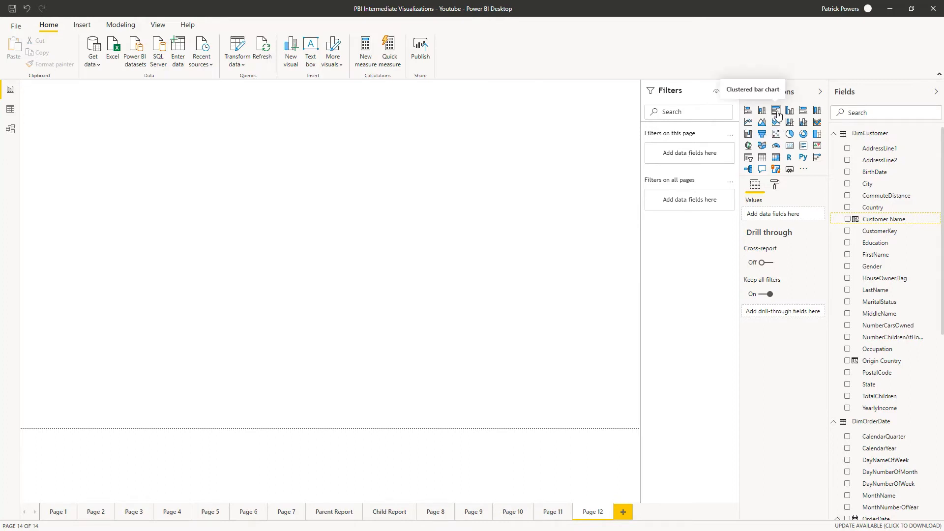
Insert a clustered column chart filling Page 12, with SalesAmount from FactInternetSales as its values
left_click(789, 110)
left_click_drag(160, 213, 676, 439)
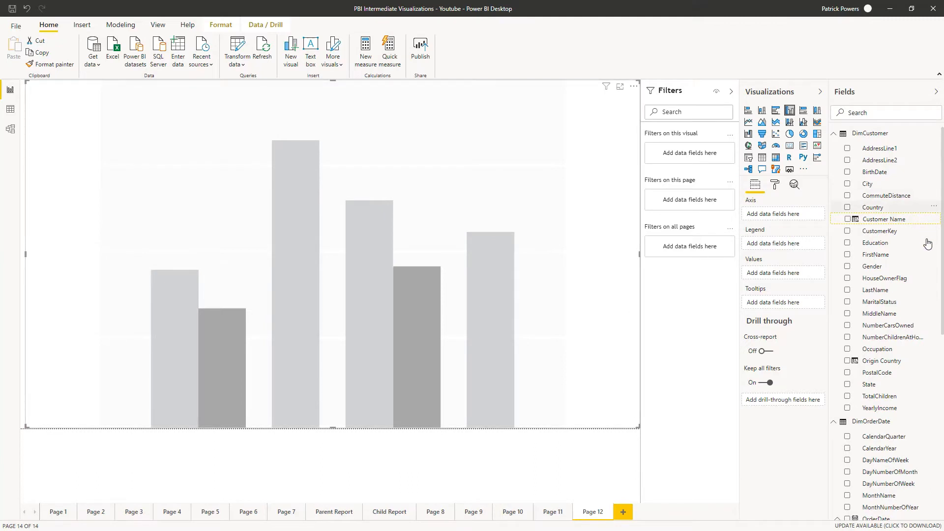
scroll(906, 352, "down", 10)
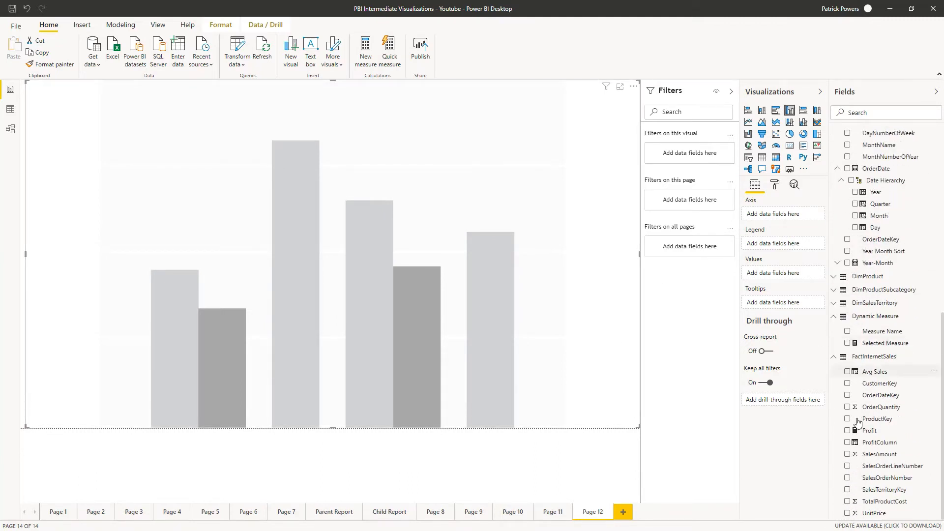
left_click(848, 455)
Add Year from the OrderDate date hierarchy as the column chart's axis
scroll(880, 295, "up", 10)
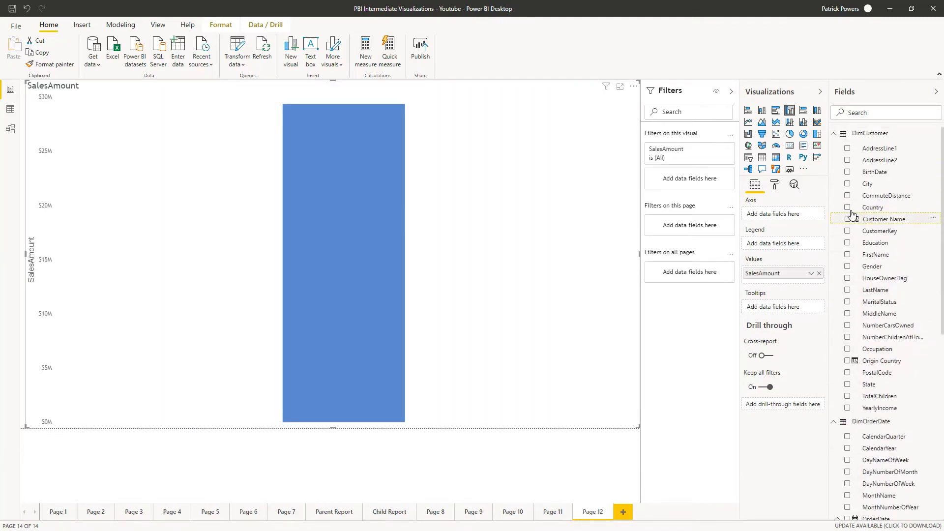
left_click(834, 136)
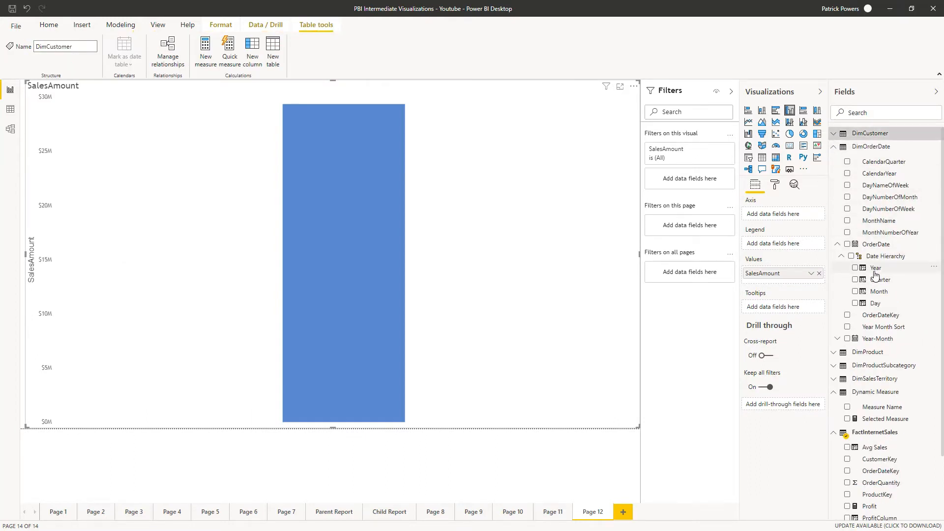
left_click_drag(876, 269, 379, 219)
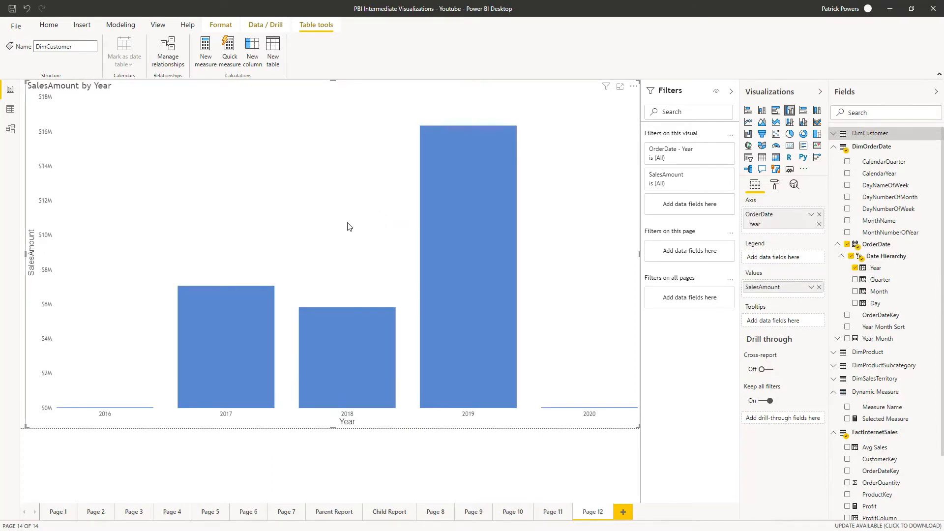
Add OrderQuantity from FactInternetSales to the tooltips of the column chart
mouse_move(473, 197)
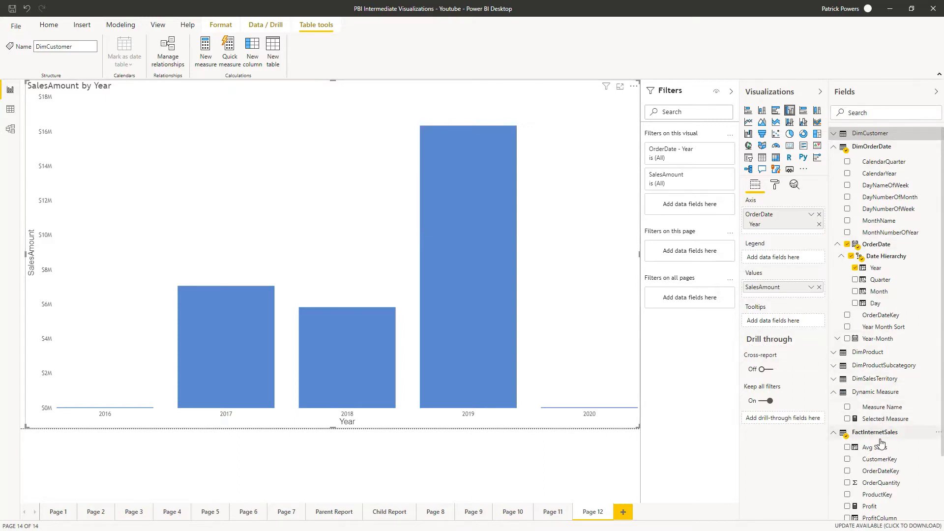
scroll(880, 428, "down", 3)
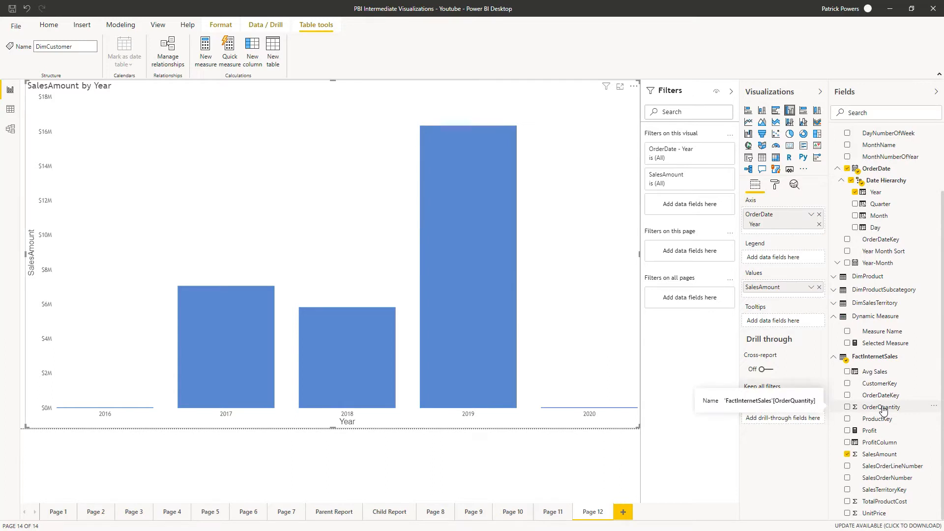
left_click_drag(883, 410, 783, 325)
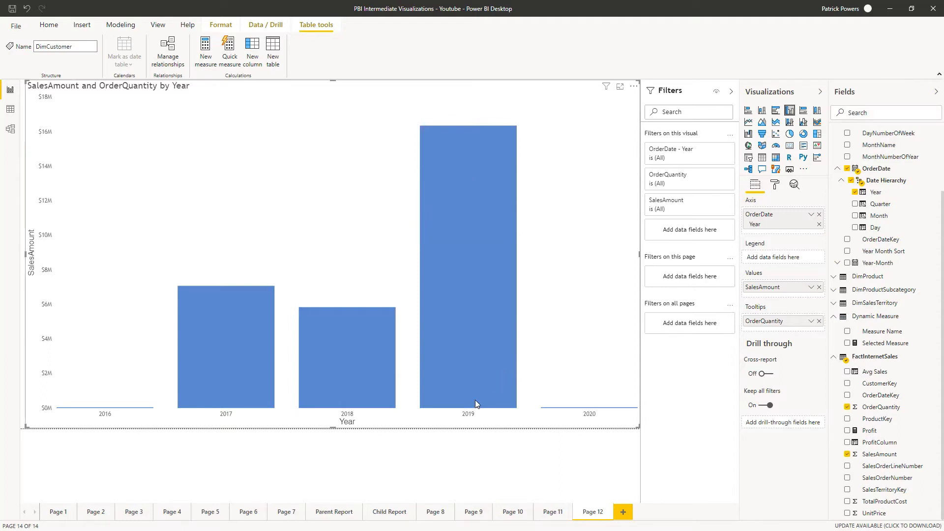
Add a new report page and set its page size type to Tooltip
left_click(623, 512)
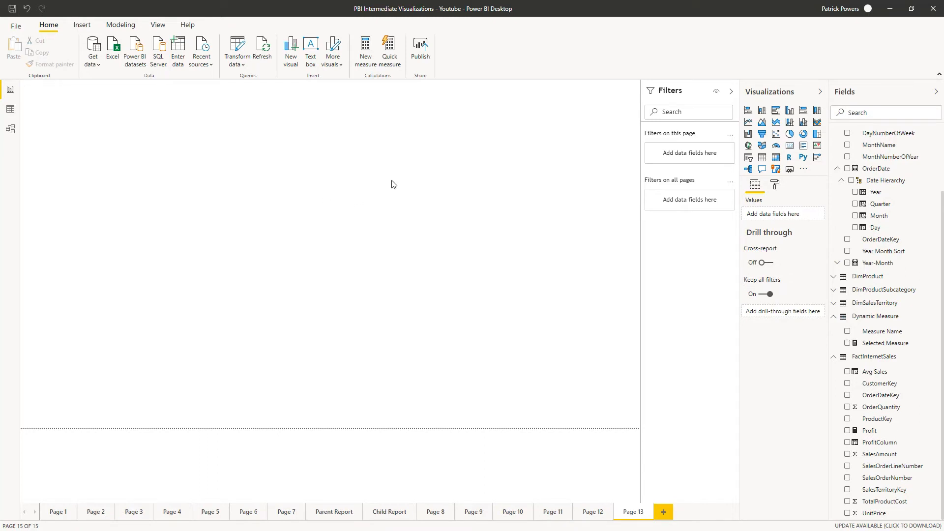
left_click(776, 185)
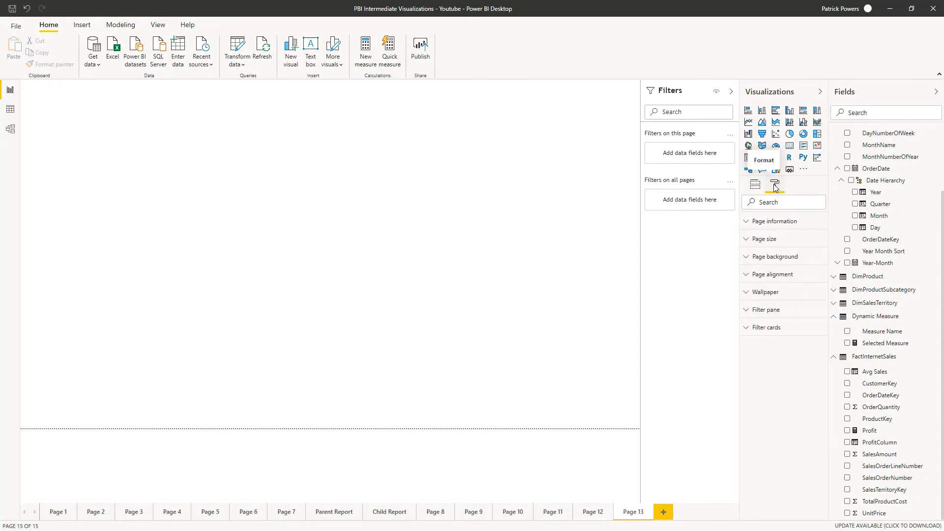
left_click(749, 245)
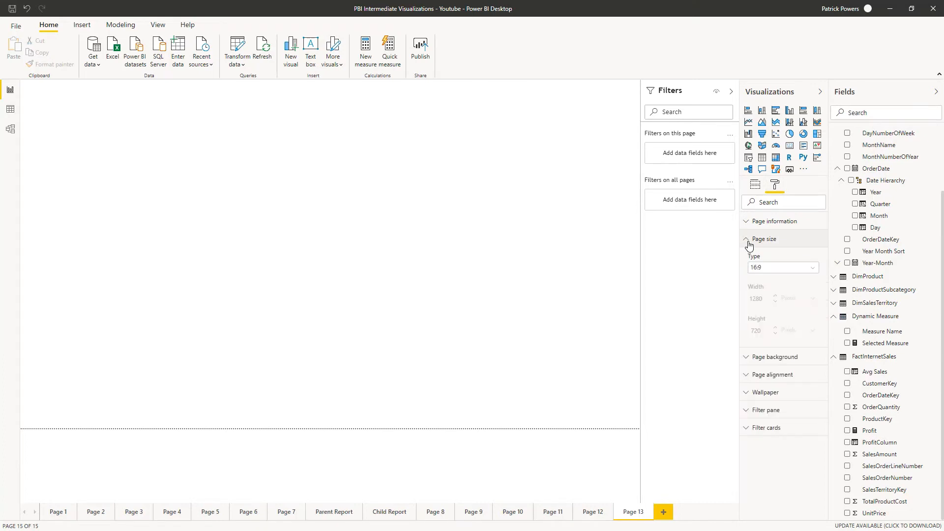
left_click(775, 268)
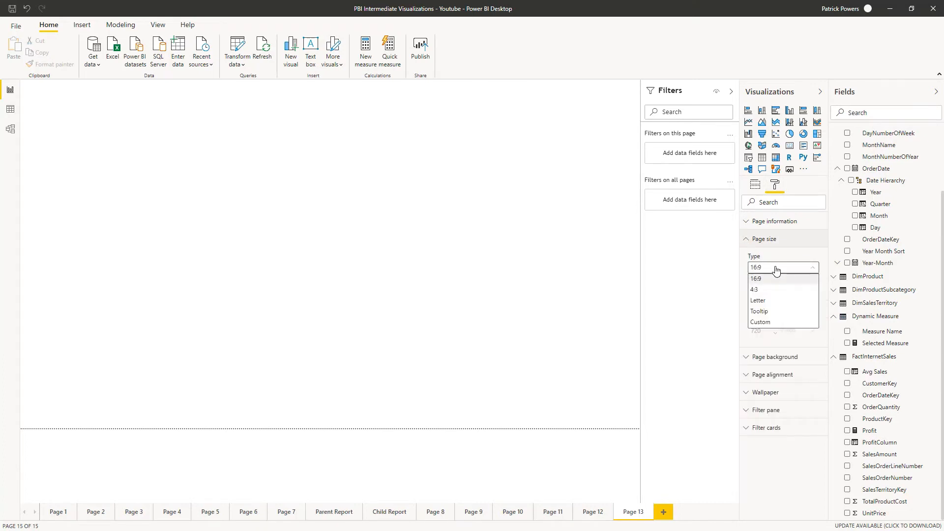
left_click(766, 313)
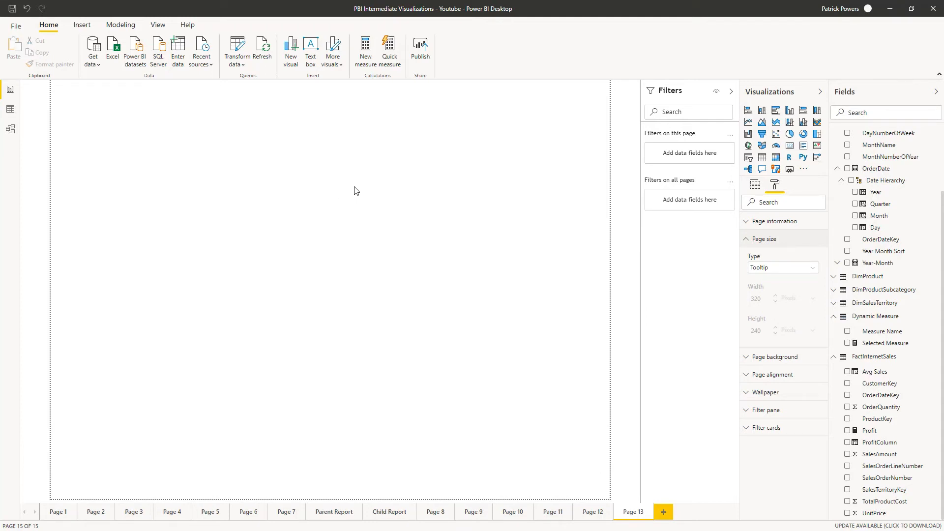
Set the view of the new tooltip-sized page to Actual size
left_click(159, 25)
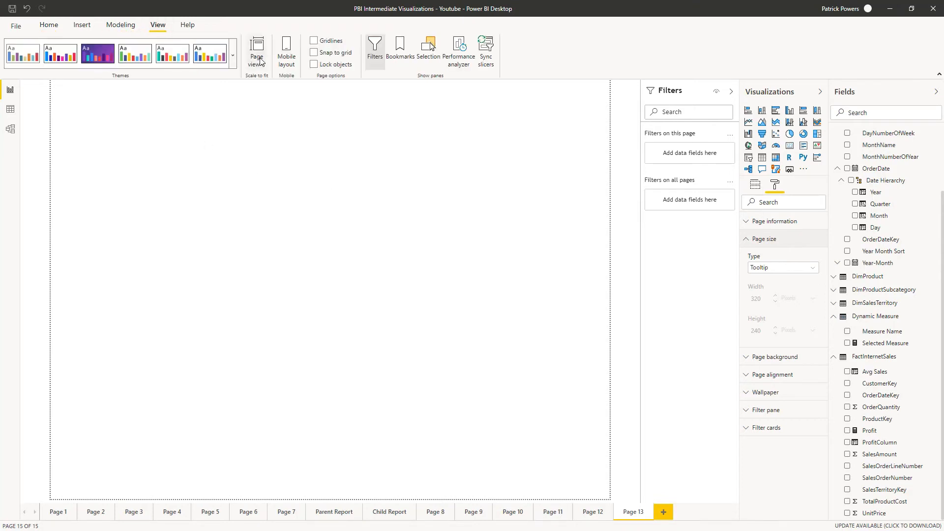
left_click(261, 61)
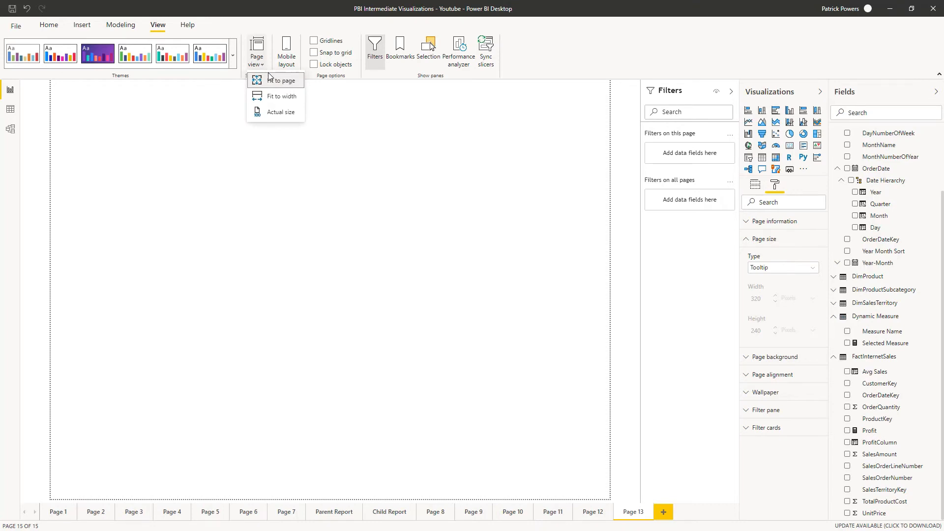
left_click(271, 113)
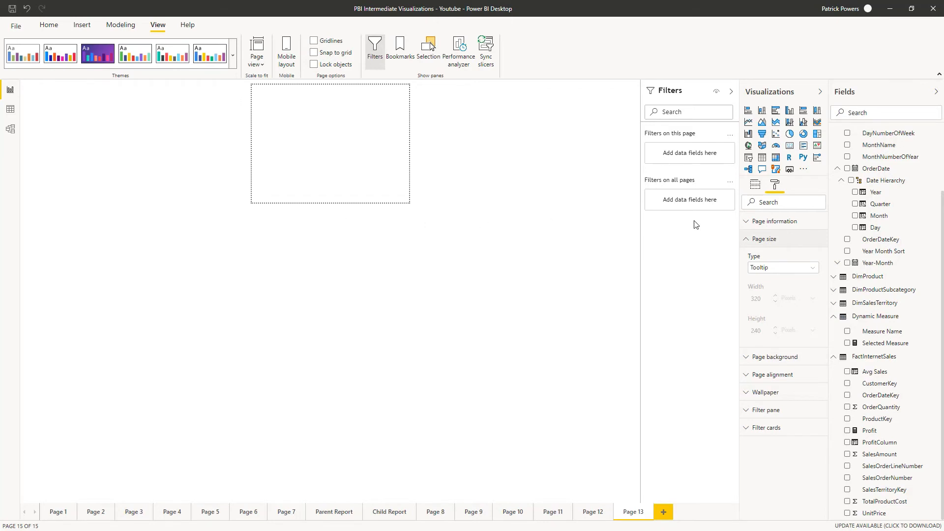
Rename the new page as Tooltip and enable its use as a tooltip in the page information
left_click(747, 222)
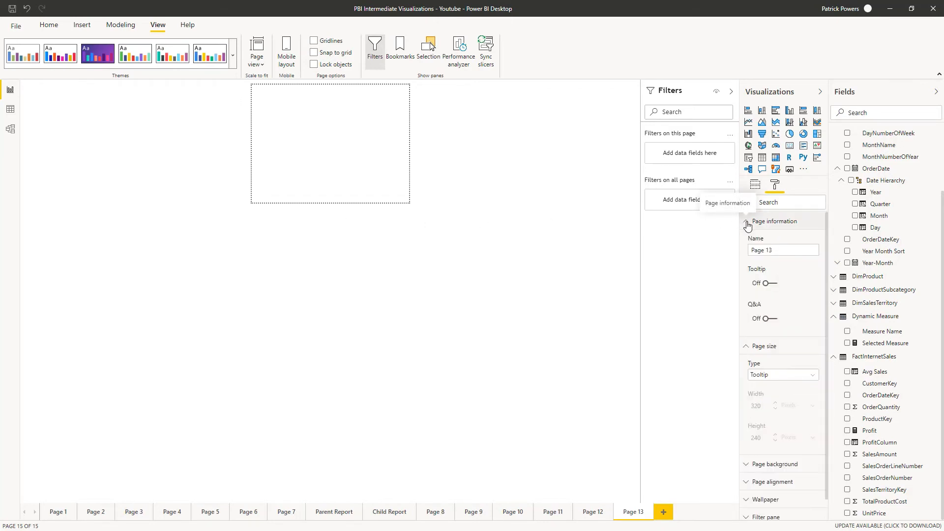
triple_click(782, 250)
type("Tooltip")
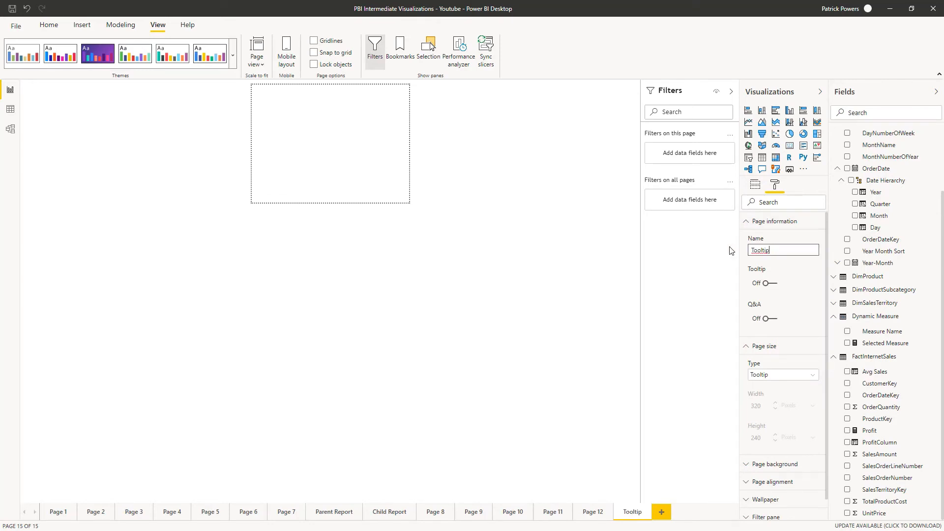
left_click(772, 284)
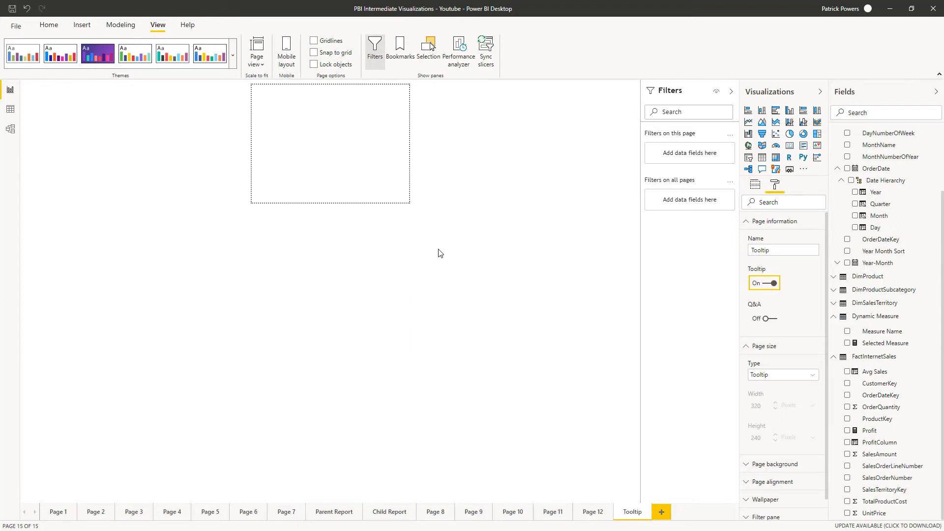
Insert a pie chart filling the Tooltip page, with Country as the legend and SalesAmount as the values
left_click(793, 137)
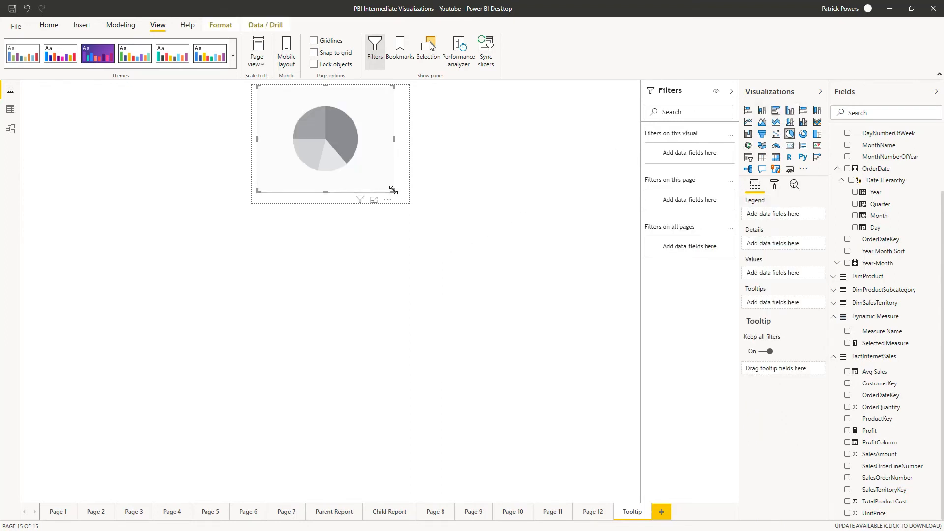
left_click(834, 135)
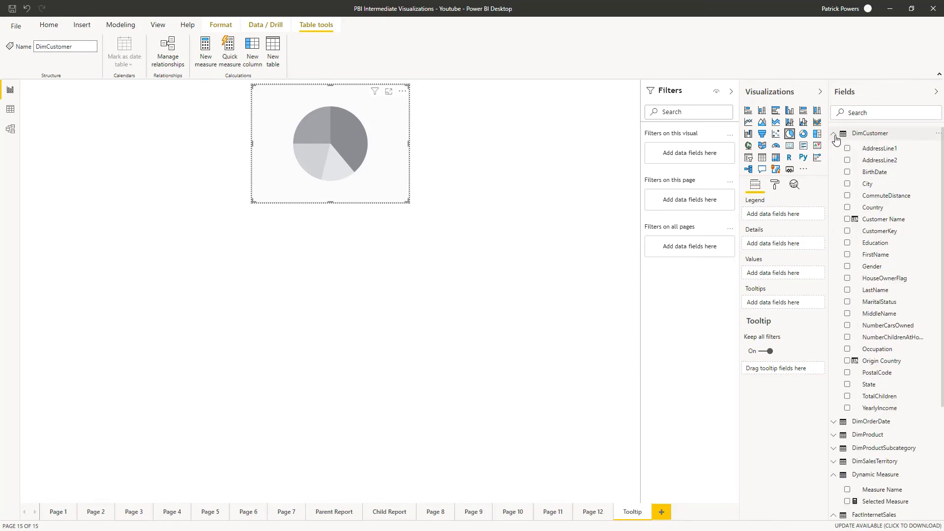
left_click_drag(873, 207, 792, 217)
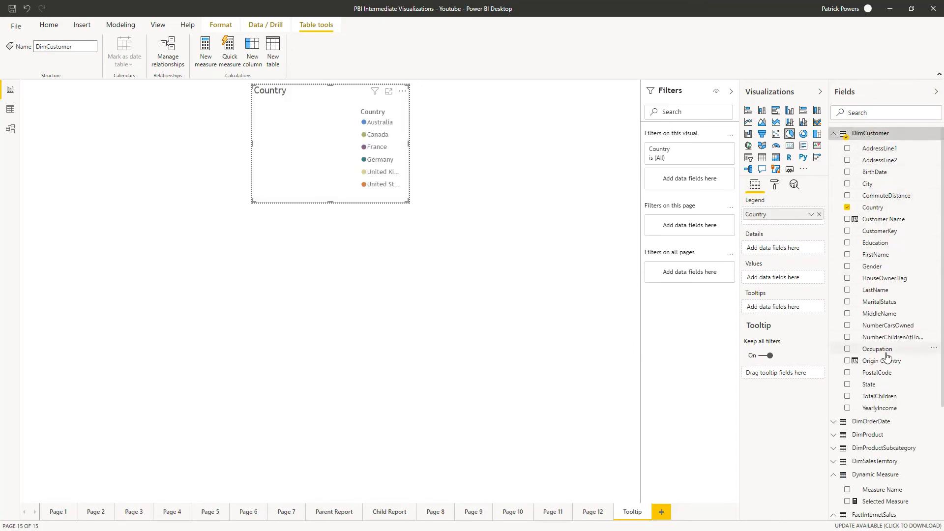
scroll(885, 357, "down", 3)
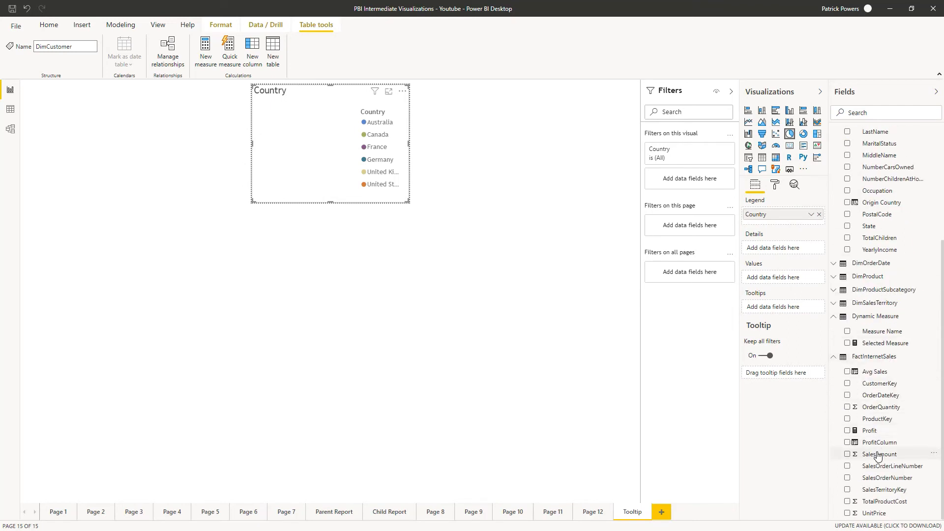
left_click_drag(879, 455, 785, 280)
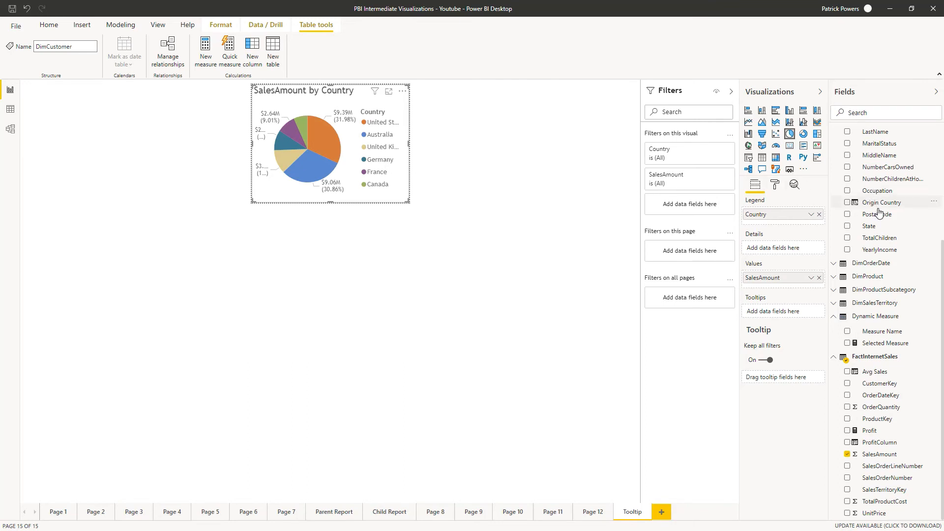
Add OrderDate Year and SalesAmount as the tooltip fields of the Tooltip page
scroll(866, 206, "up", 3)
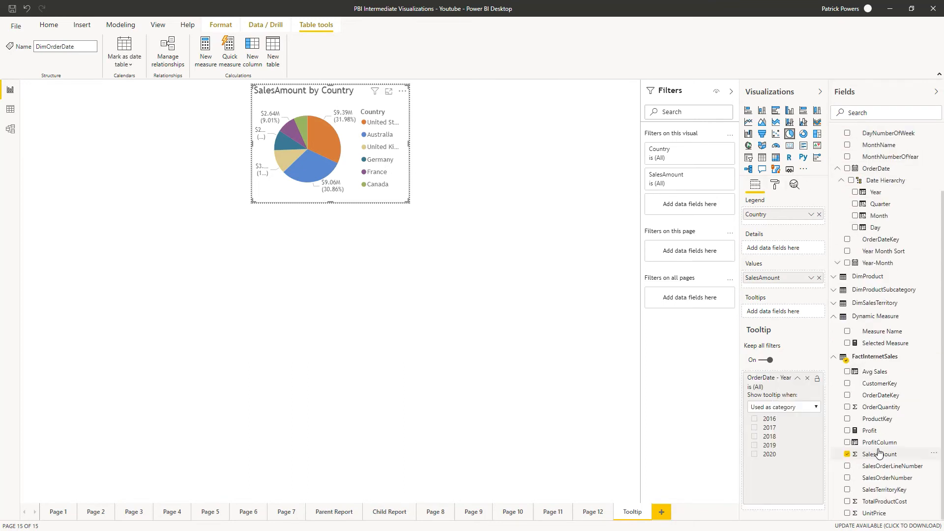
left_click_drag(879, 454, 774, 507)
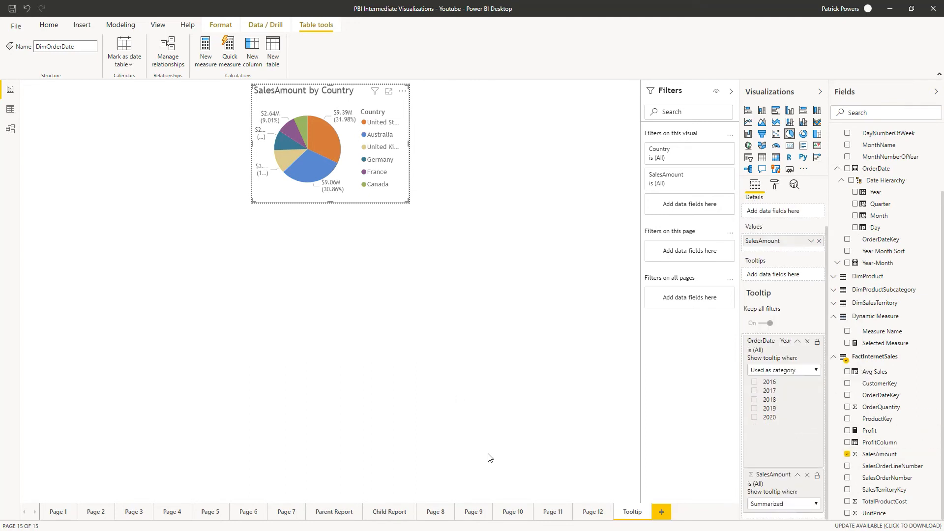
Check the custom pie chart tooltip on the 2019, 2018 and 2017 columns of the Page 12 chart
left_click(593, 513)
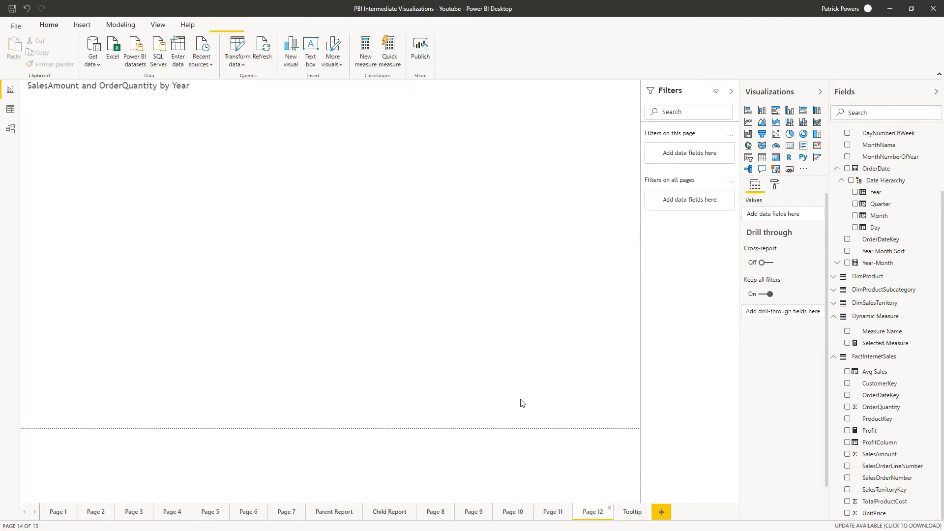
mouse_move(454, 190)
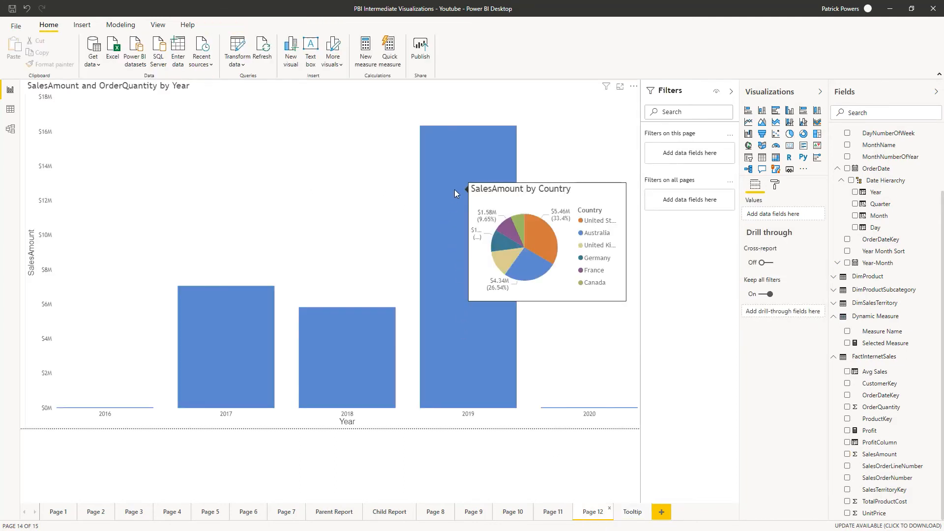
mouse_move(370, 333)
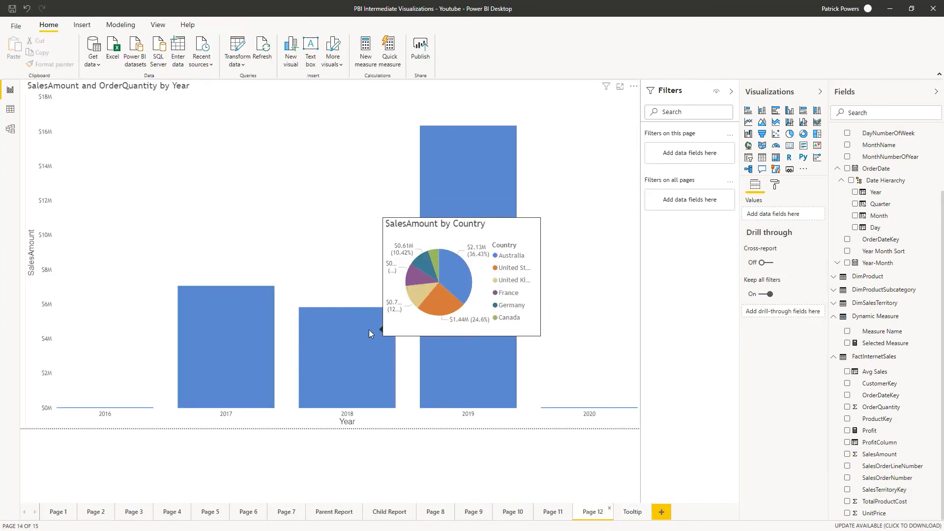
mouse_move(206, 326)
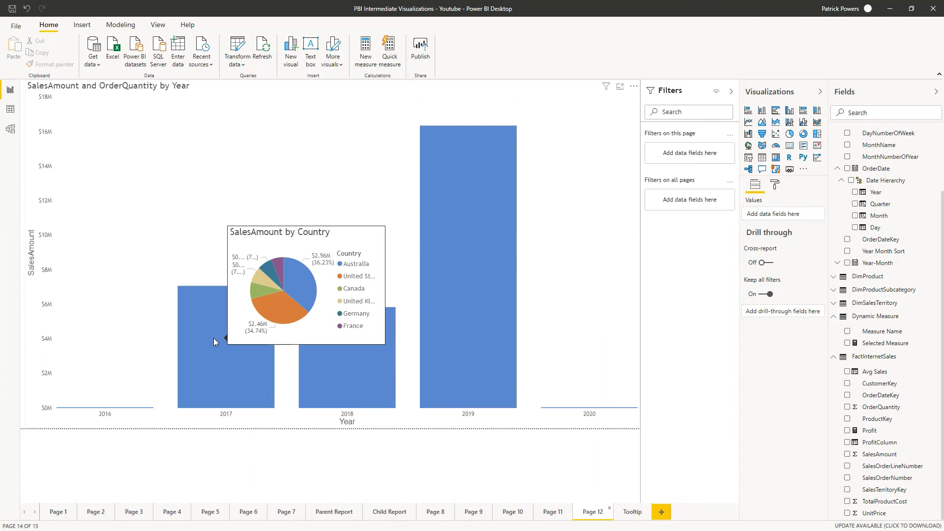
Set the tooltip type of the line chart on Page 11 to Default
left_click(554, 513)
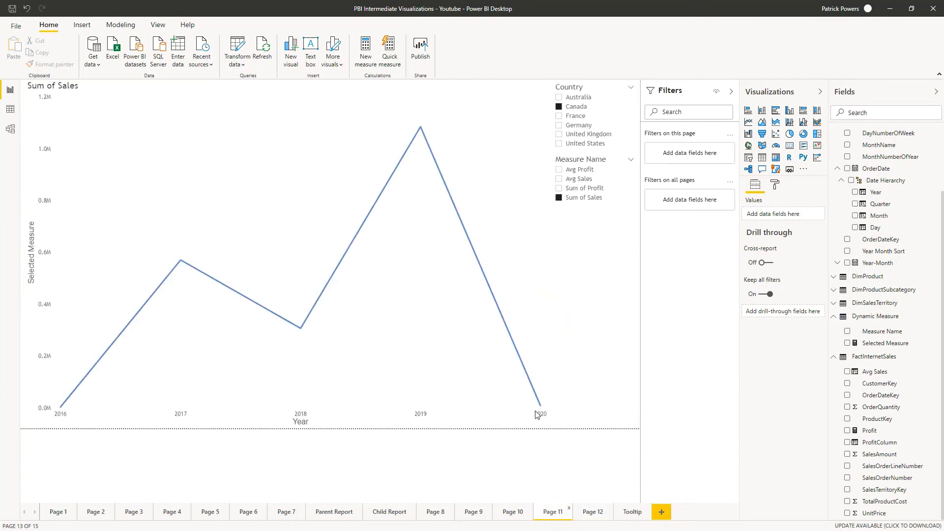
mouse_move(484, 282)
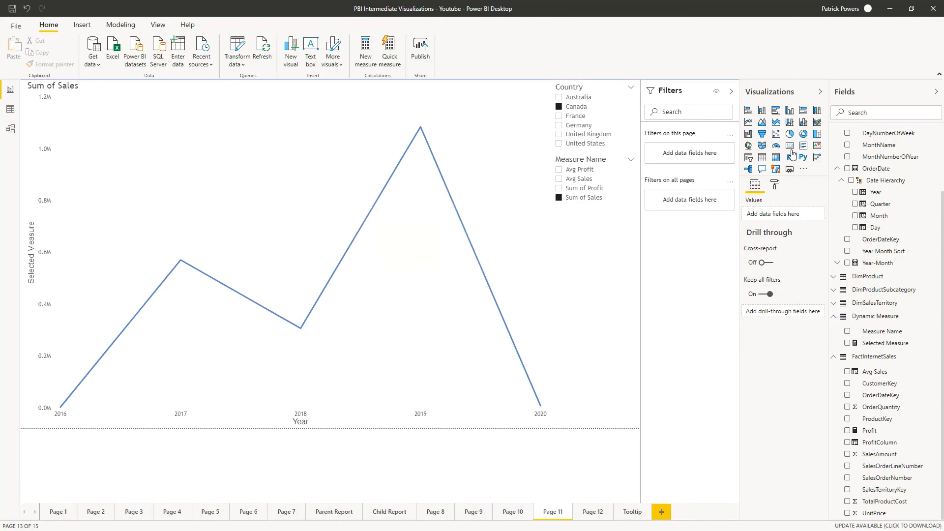
left_click(775, 192)
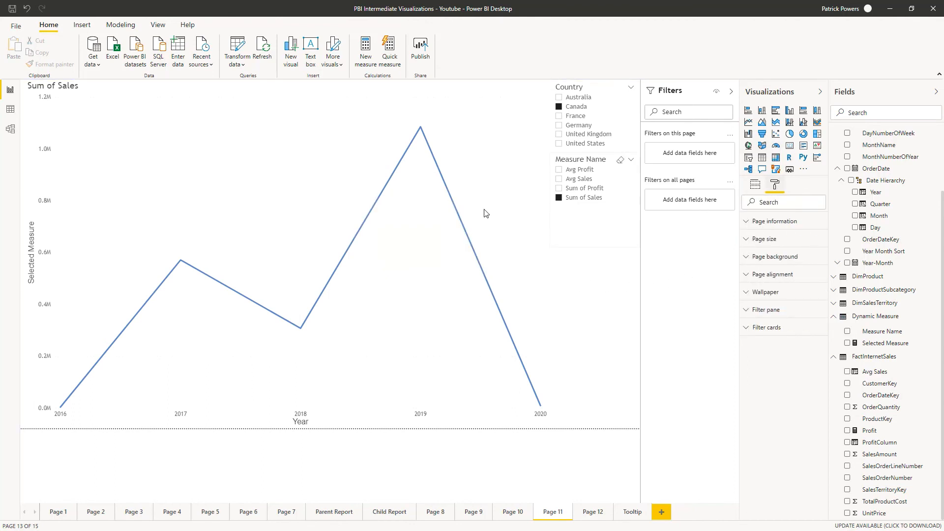
left_click(319, 168)
left_click(775, 184)
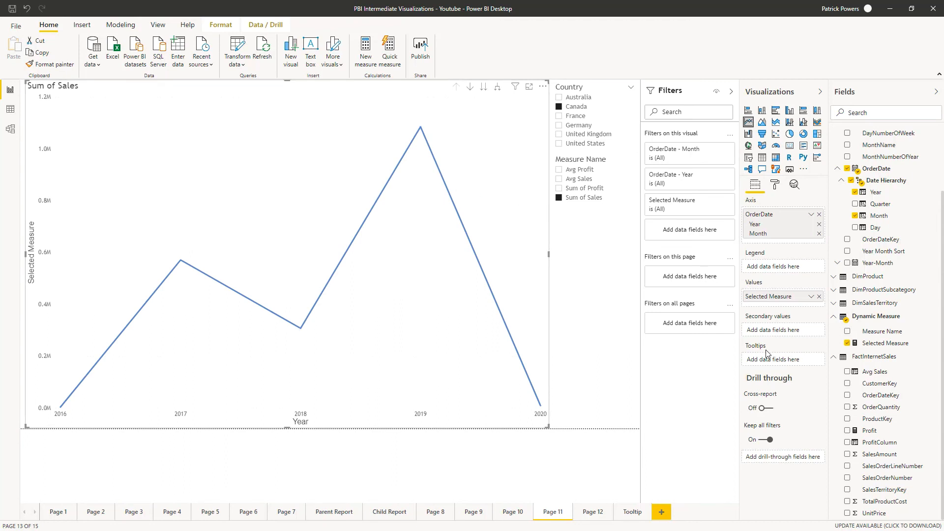
left_click(757, 453)
scroll(782, 344, "down", 4)
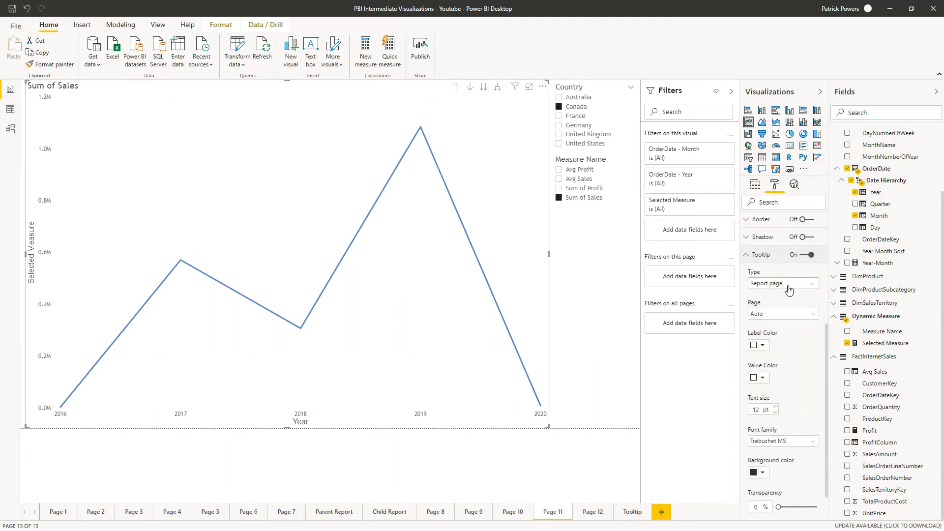
left_click(788, 287)
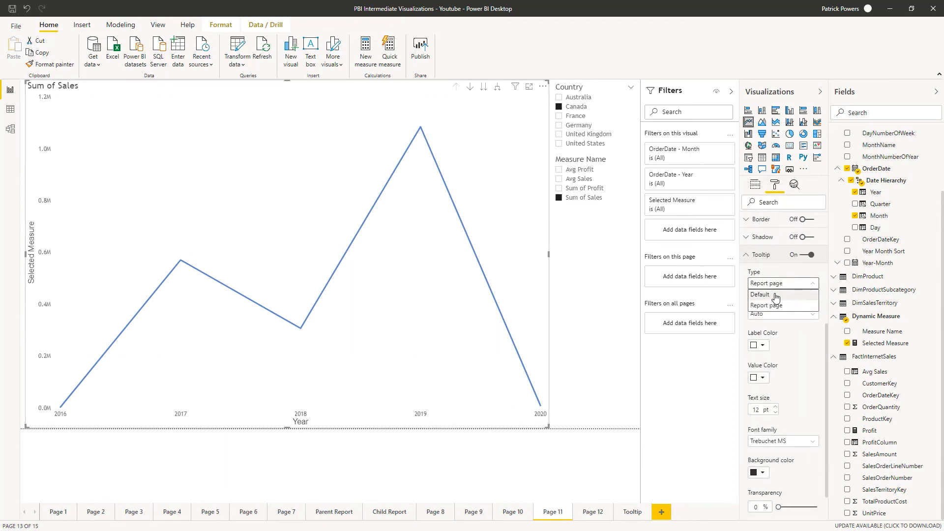
left_click(775, 297)
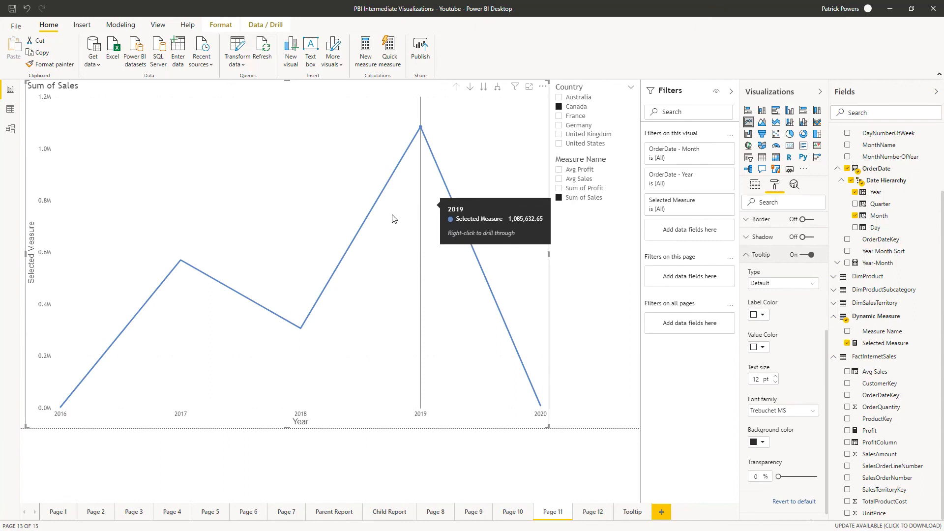